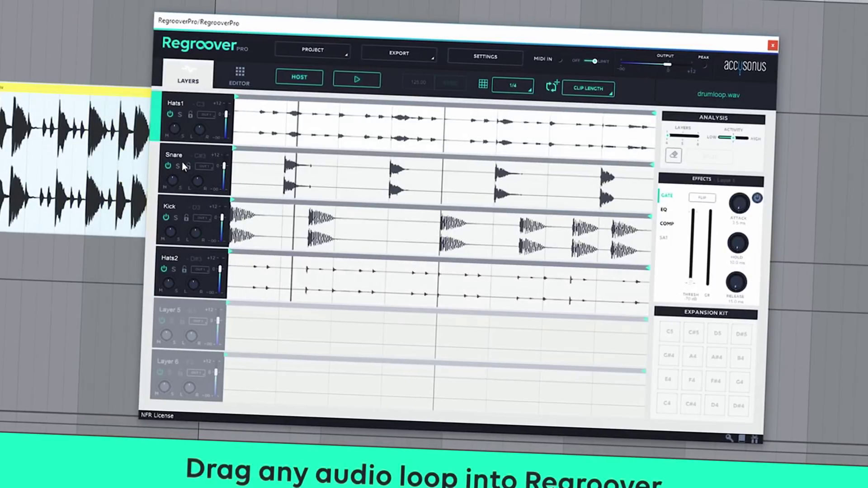
# - Drop drumloop.wav into Regroover Pro and browse its Kick, Hats2 and Hats1 layers
pyautogui.click(181, 164)
pyautogui.click(173, 218)
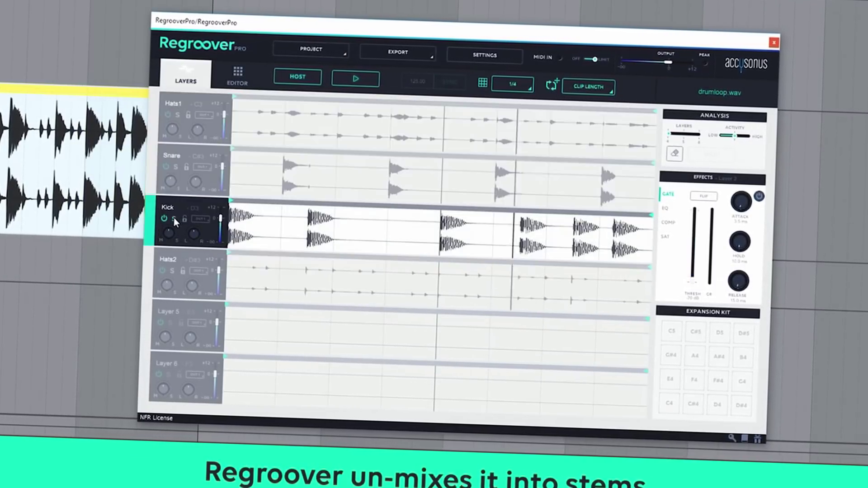
pyautogui.click(172, 275)
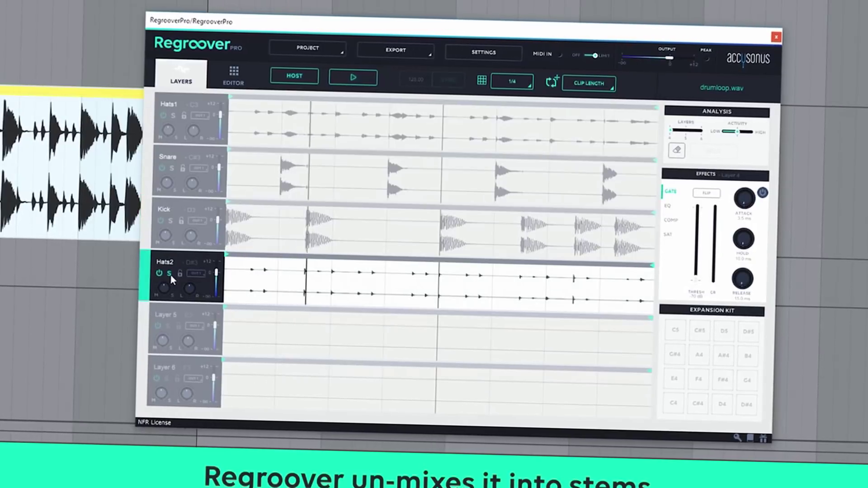
pyautogui.click(172, 116)
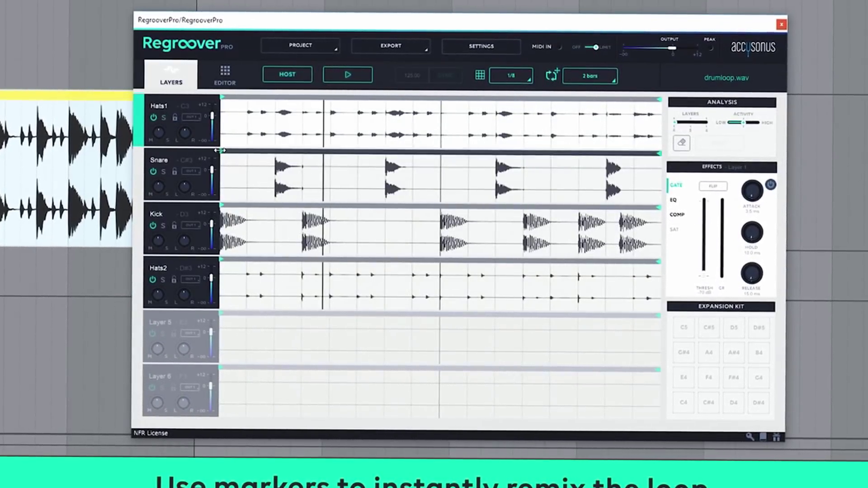
# - Shorten the Snare loop region and place a Hats1 marker later in the loop
pyautogui.moveTo(258, 154); pyautogui.dragTo(274, 152)
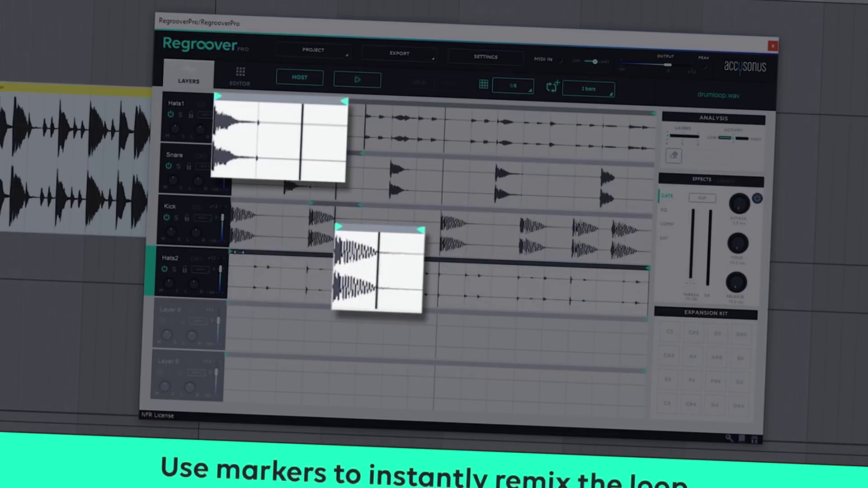
pyautogui.click(488, 122)
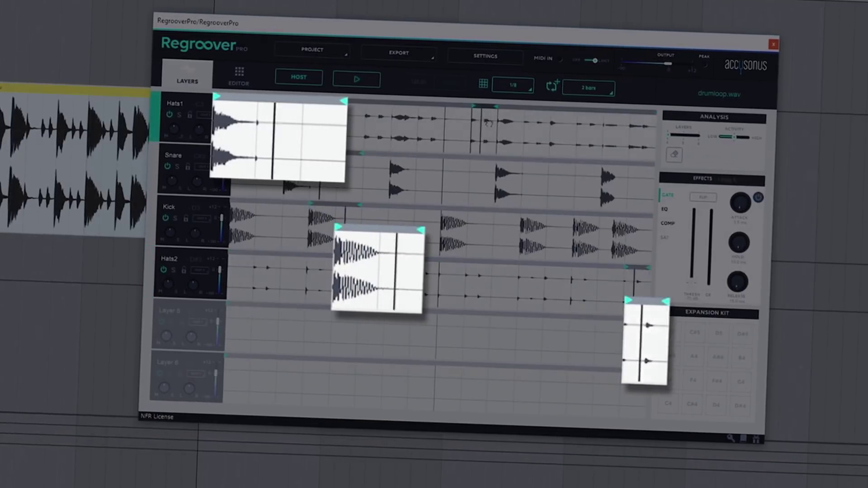
pyautogui.click(637, 123)
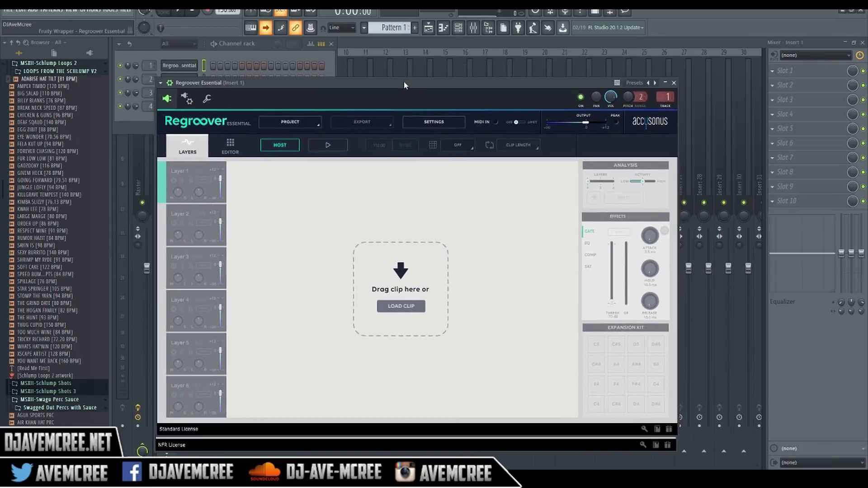
# - Move the Regroover Essential window aside, bring Regroover Pro forward, and preview ADABISE HAT TILT
pyautogui.moveTo(401, 77); pyautogui.dragTo(370, 49)
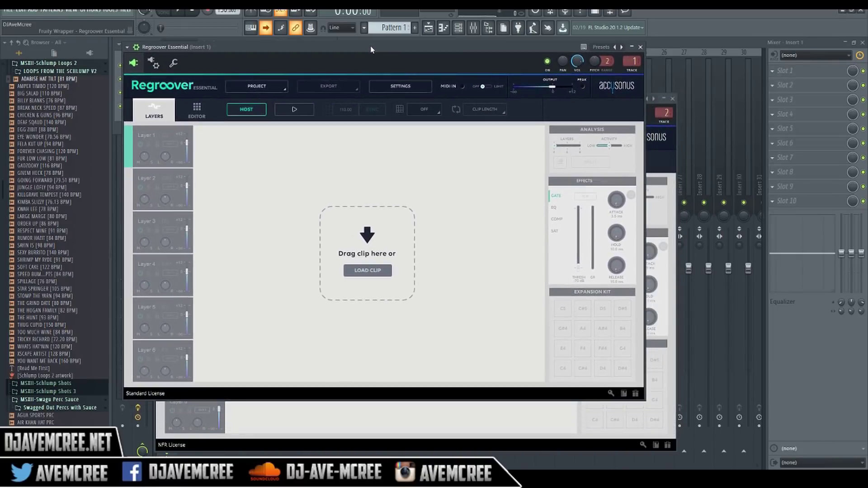
pyautogui.click(661, 162)
pyautogui.click(40, 82)
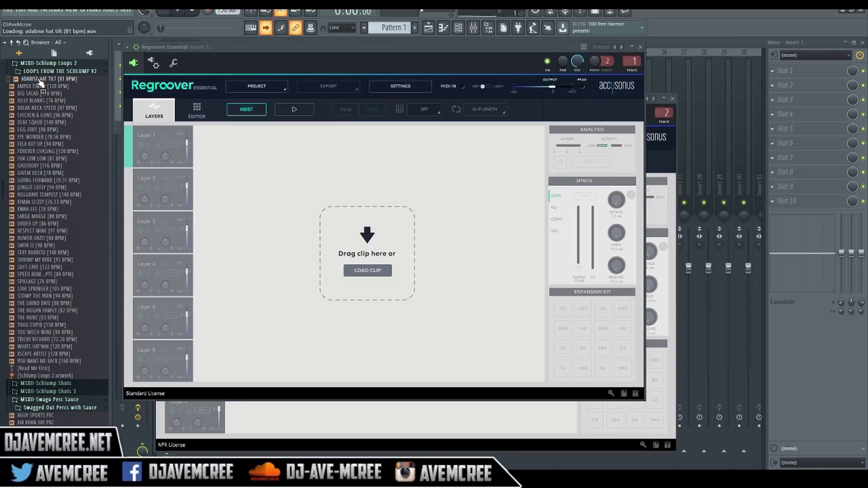
# - Load ADABISE HAT TILT into Regroover Essential and trigger its playback with the Z key
pyautogui.moveTo(40, 81); pyautogui.dragTo(385, 249)
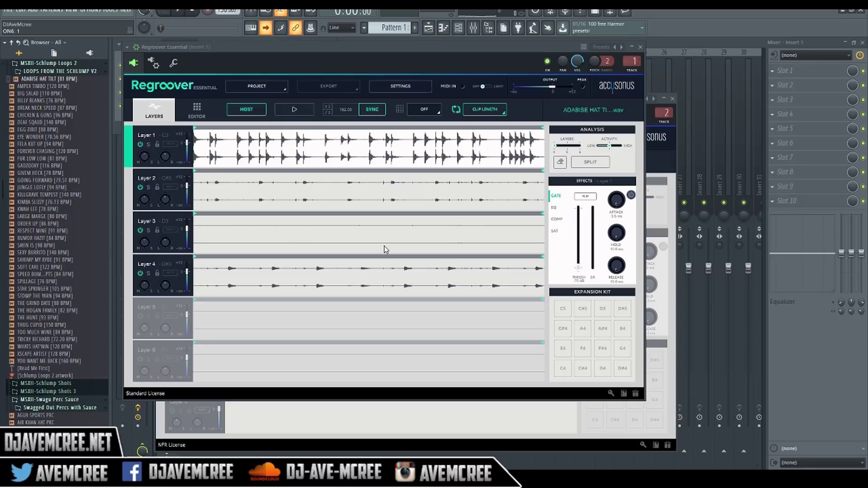
pyautogui.press('z')
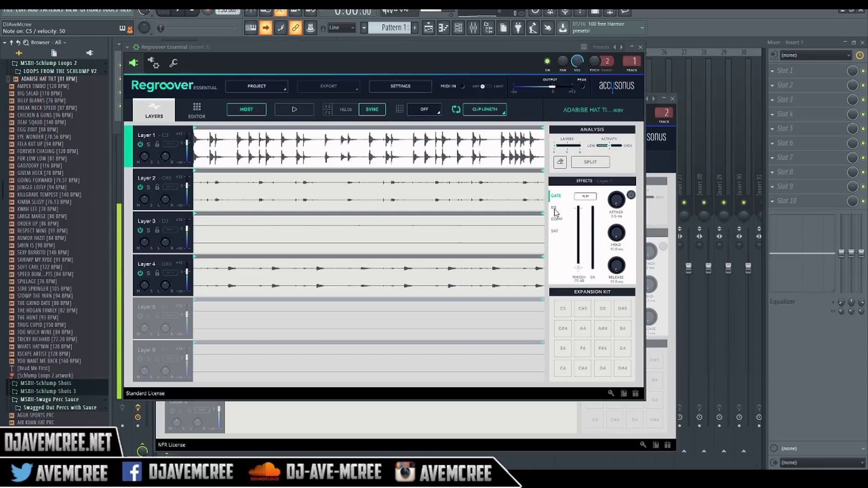
# - Enable a flipped gate with longer hold on Layer 1, shorten its clip, and play it
pyautogui.click(580, 199)
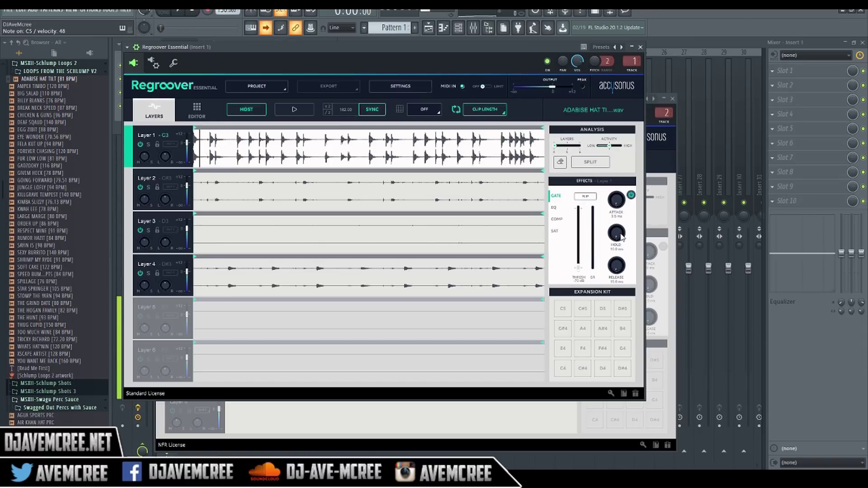
pyautogui.moveTo(616, 233); pyautogui.dragTo(599, 94)
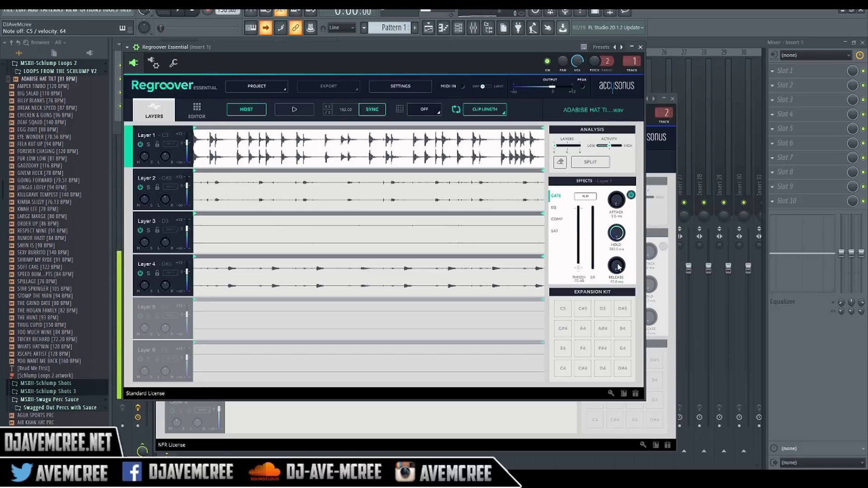
pyautogui.moveTo(542, 129); pyautogui.dragTo(269, 121)
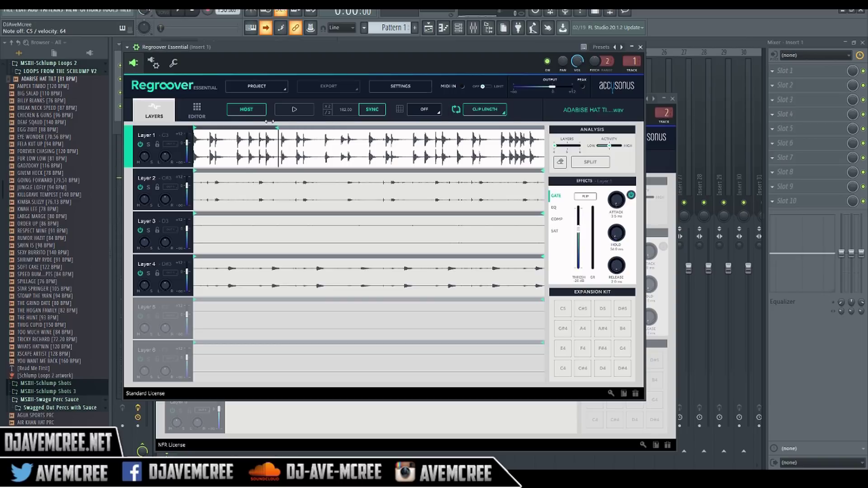
pyautogui.click(206, 126)
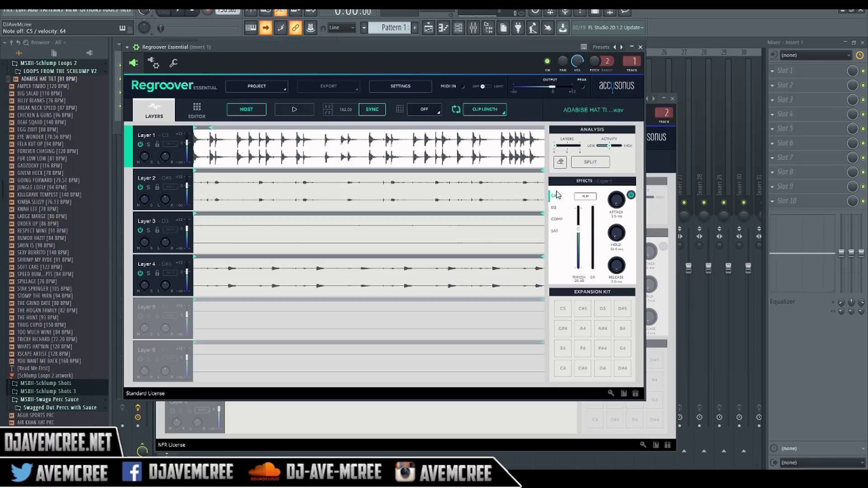
# - EQ Layer 1: low band boosted to 12 dB around 72 Hz, middle band cut to 1 dB
pyautogui.click(556, 208)
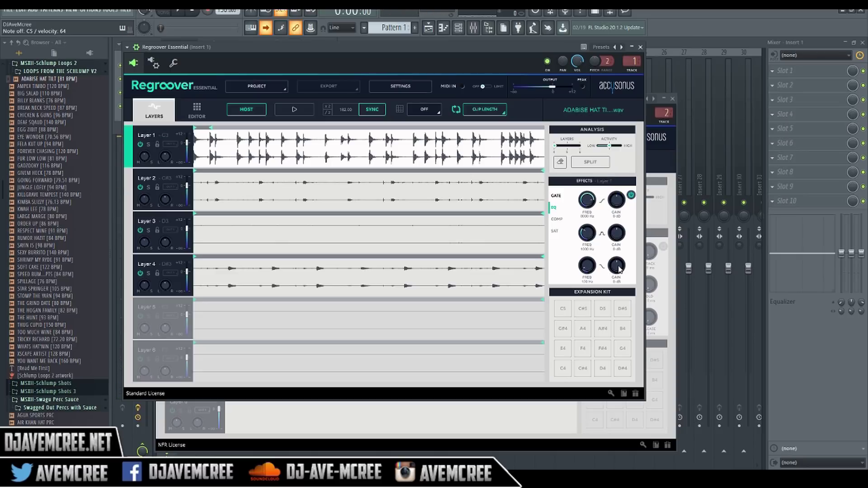
pyautogui.moveTo(620, 269); pyautogui.dragTo(610, 214)
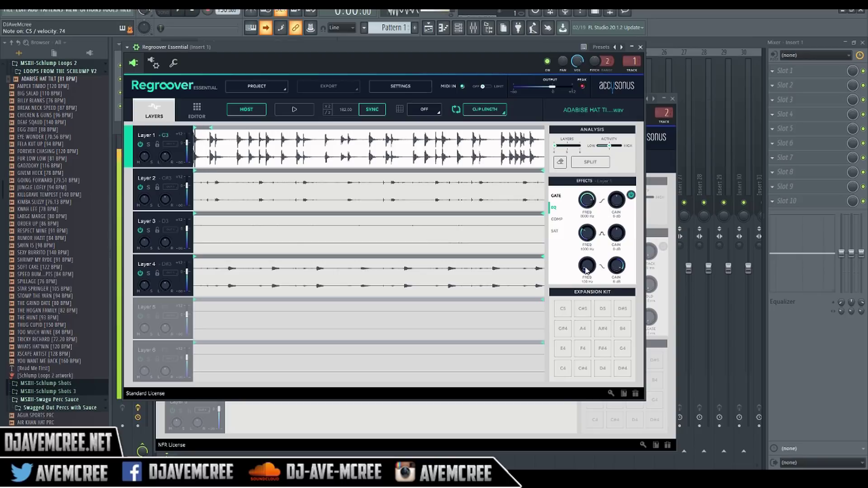
pyautogui.moveTo(617, 288); pyautogui.dragTo(608, 226)
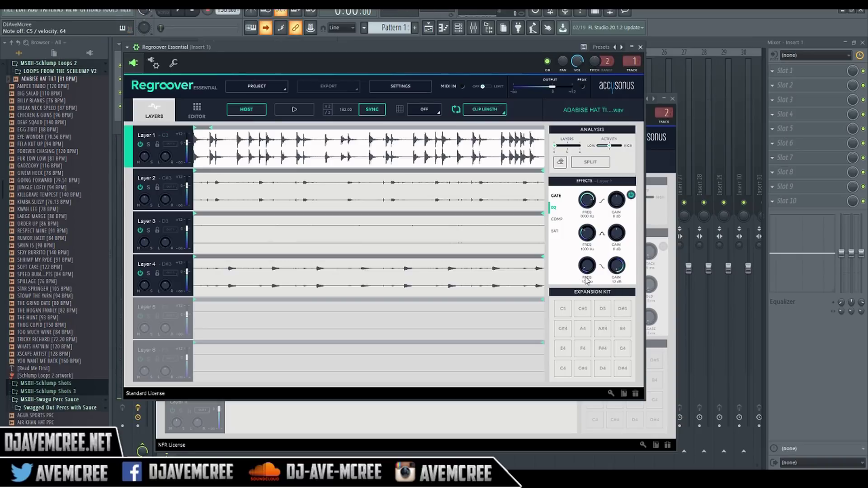
pyautogui.moveTo(587, 270); pyautogui.dragTo(582, 225)
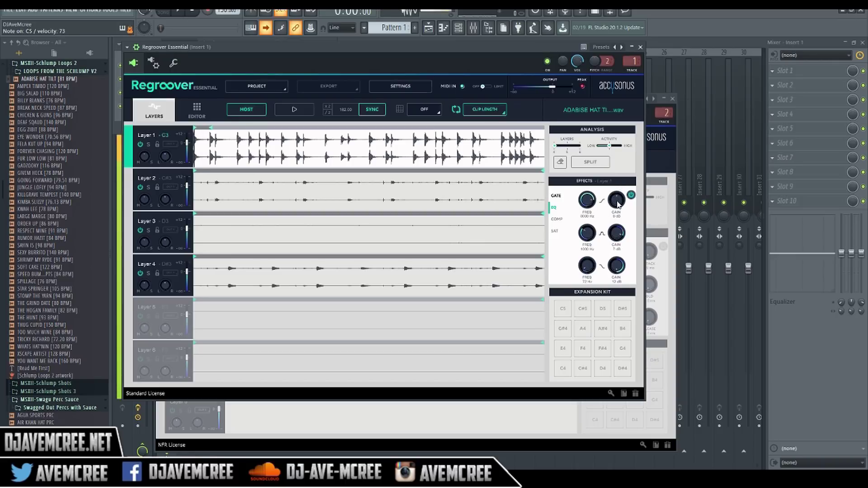
pyautogui.moveTo(617, 233); pyautogui.dragTo(620, 237)
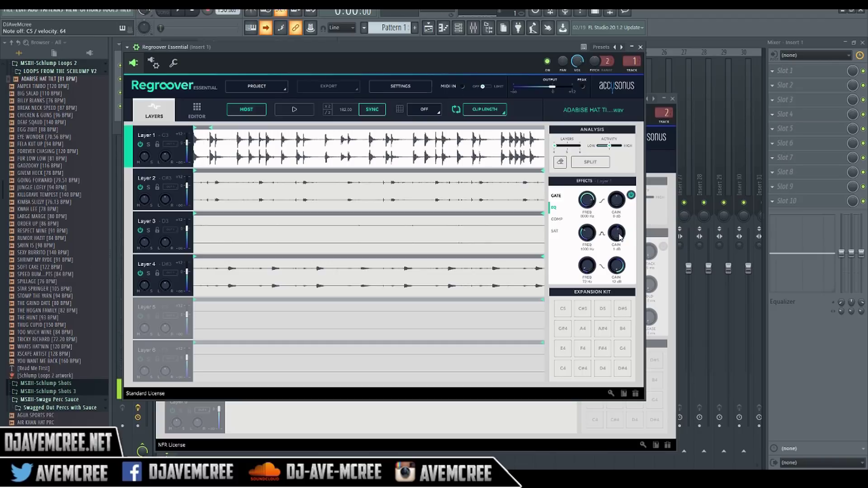
pyautogui.click(558, 219)
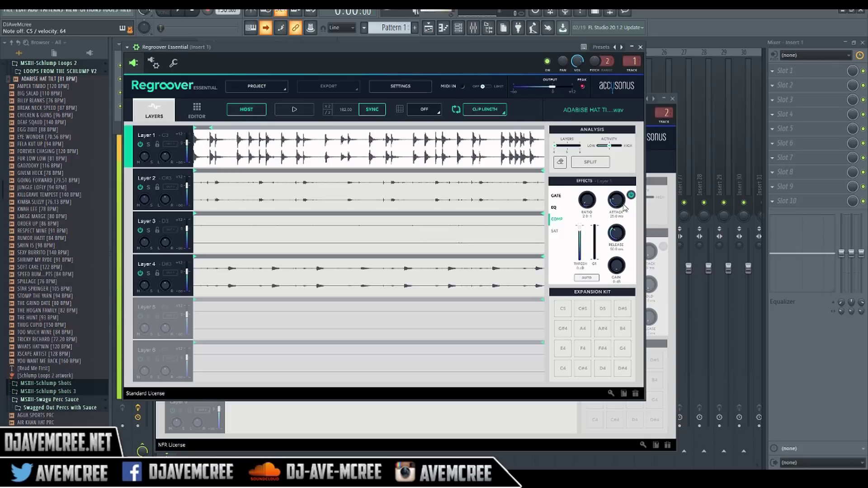
pyautogui.moveTo(616, 202); pyautogui.dragTo(619, 228)
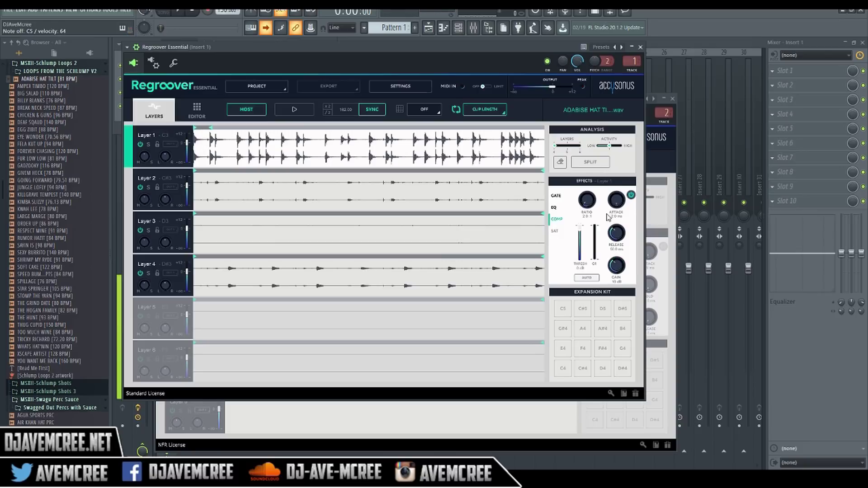
pyautogui.moveTo(606, 255); pyautogui.dragTo(604, 260)
pyautogui.click(554, 231)
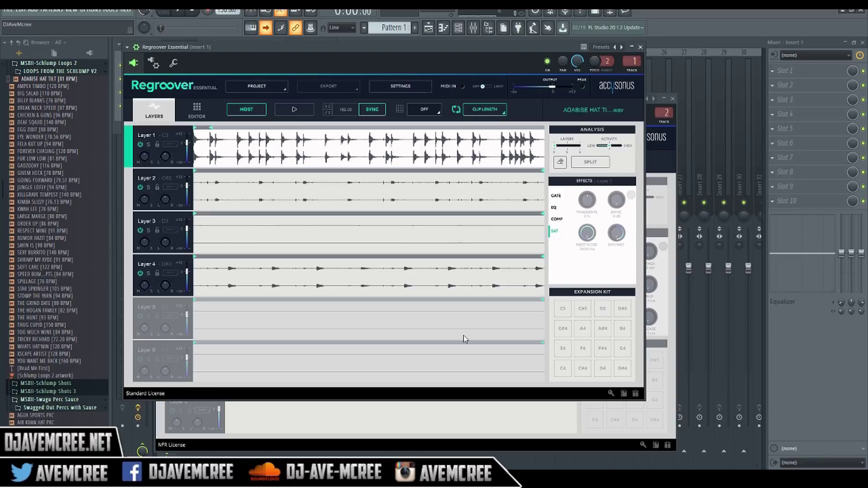
pyautogui.click(669, 147)
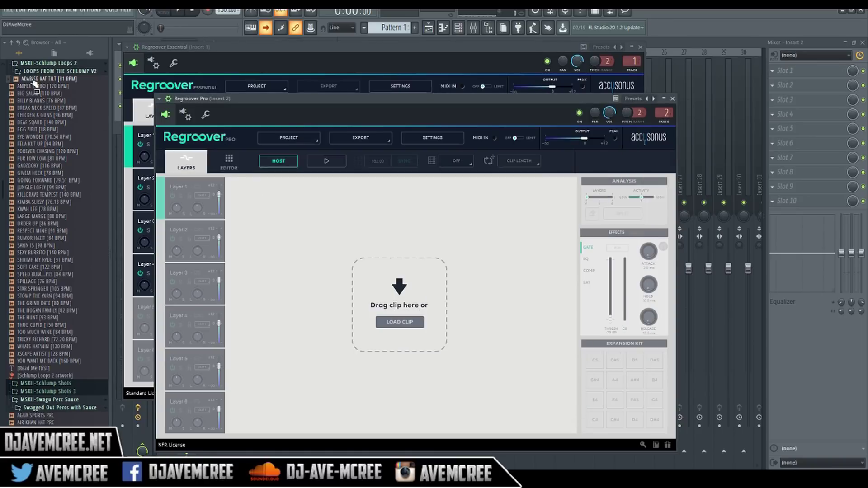
# - Load ADABISE HAT TILT into Regroover Pro and audition Layers 1, 3 and 4 with the Z, X and D keys
pyautogui.moveTo(34, 82); pyautogui.dragTo(388, 299)
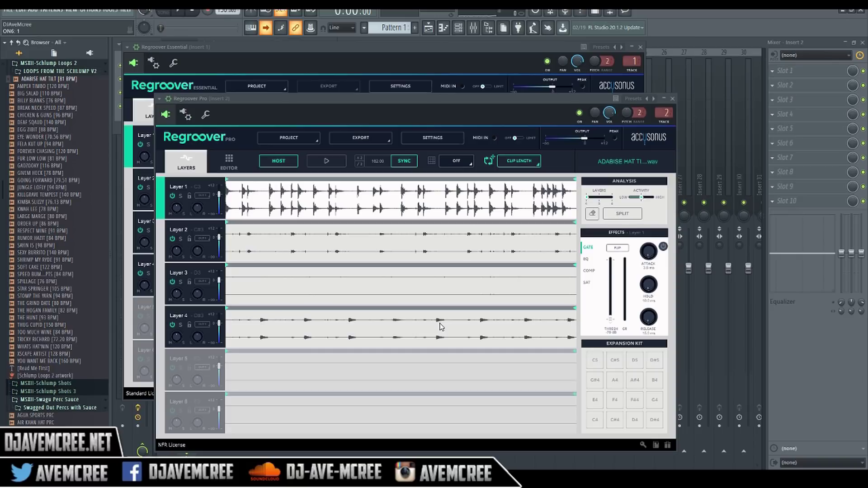
pyautogui.press('z')
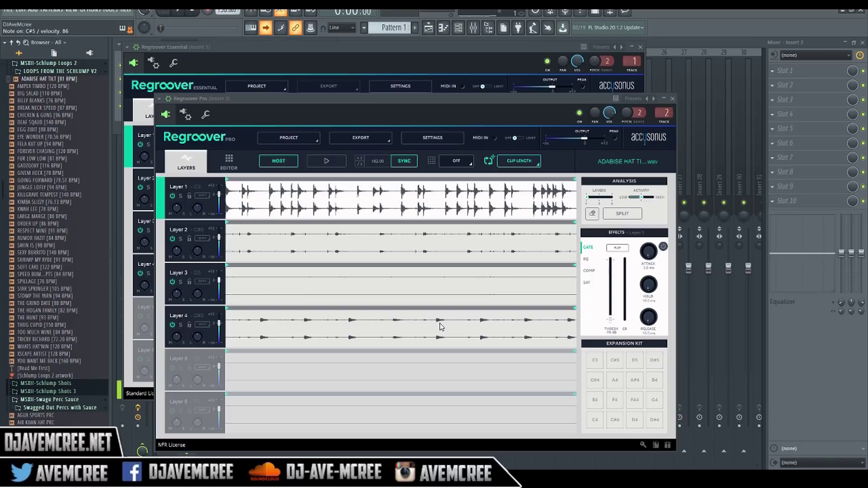
pyautogui.press('x')
pyautogui.press('d')
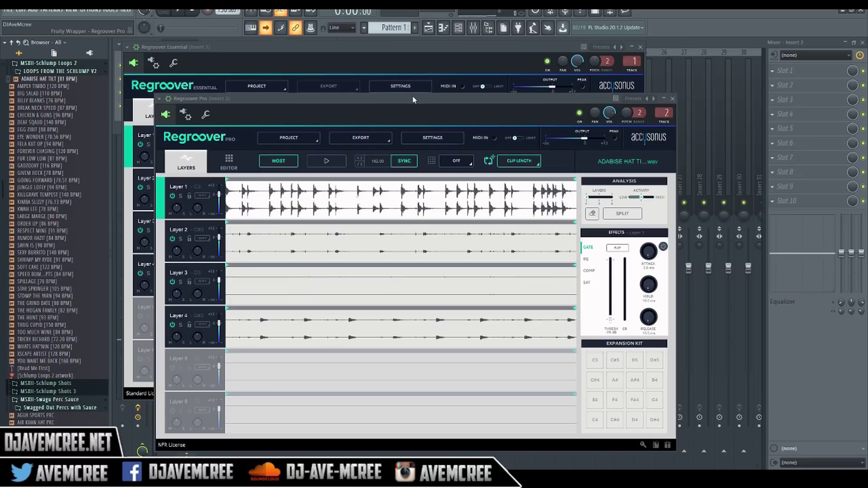
pyautogui.moveTo(411, 96); pyautogui.dragTo(391, 65)
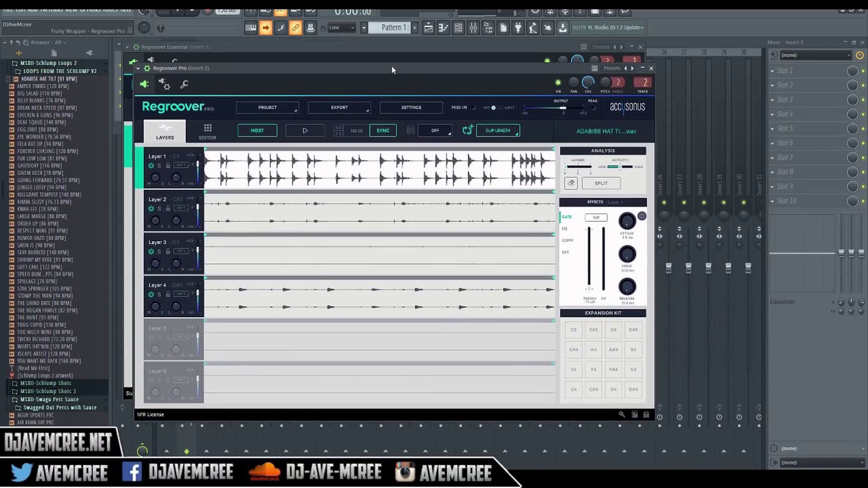
pyautogui.press('z')
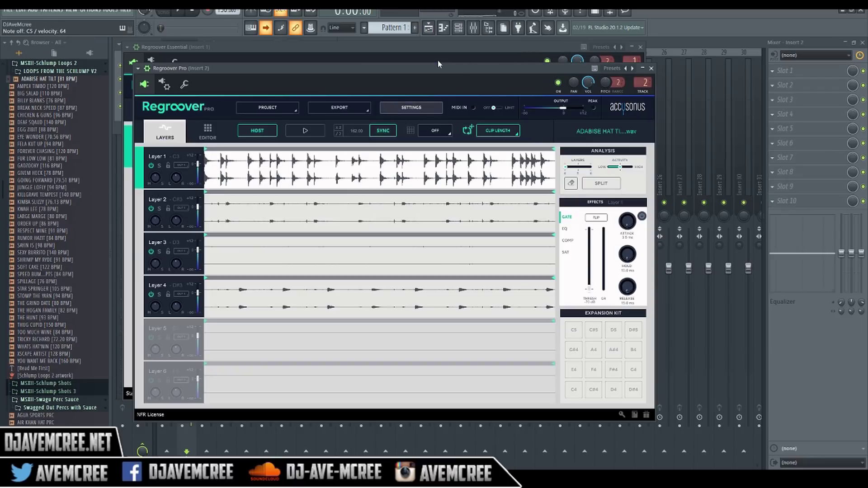
pyautogui.press('d')
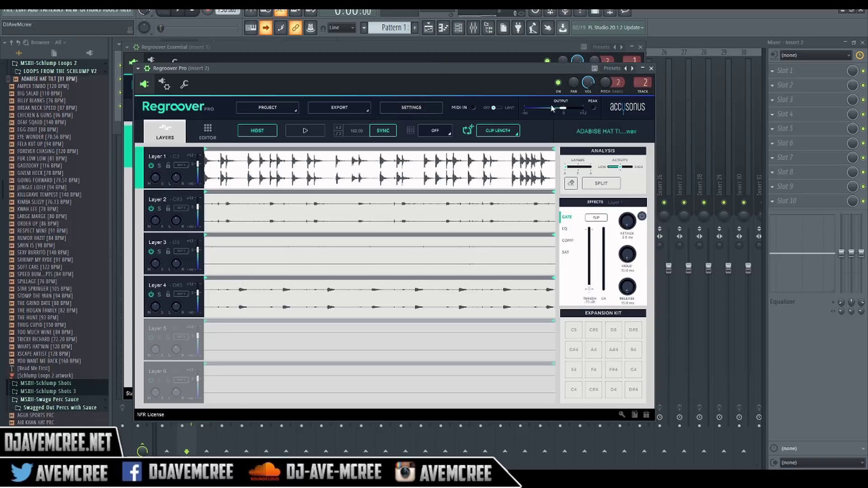
# - Saturate Layer 1 with 80 % transients, 37 dB drive and a 130 Hz post filter
pyautogui.press('z')
pyautogui.click(565, 253)
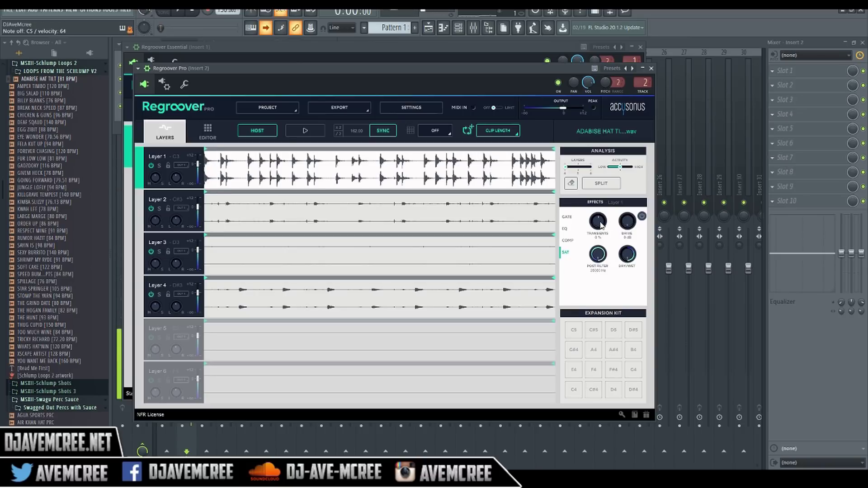
pyautogui.moveTo(598, 220); pyautogui.dragTo(632, 201)
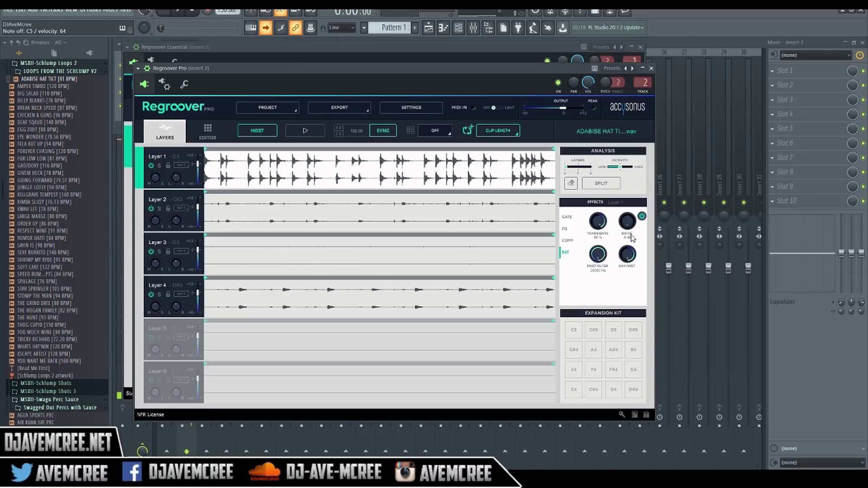
pyautogui.moveTo(622, 194); pyautogui.dragTo(625, 149)
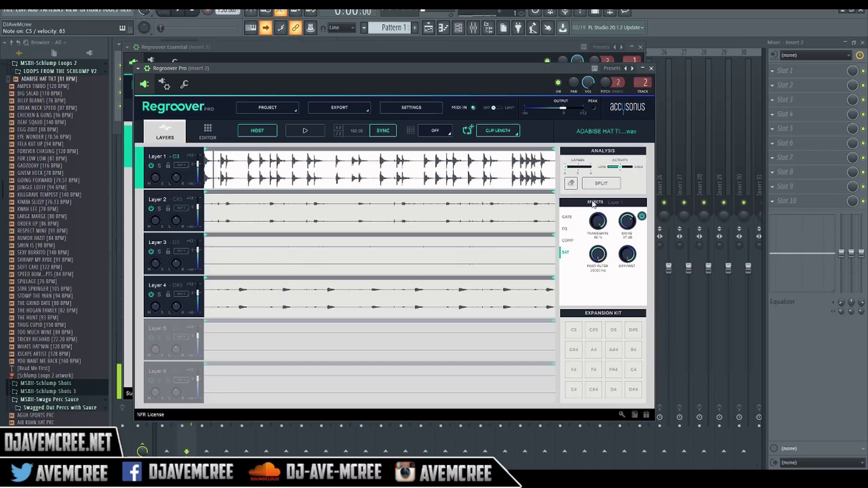
pyautogui.moveTo(600, 260); pyautogui.dragTo(601, 298)
# - Reset Regroover Pro to a new empty project
pyautogui.click(564, 229)
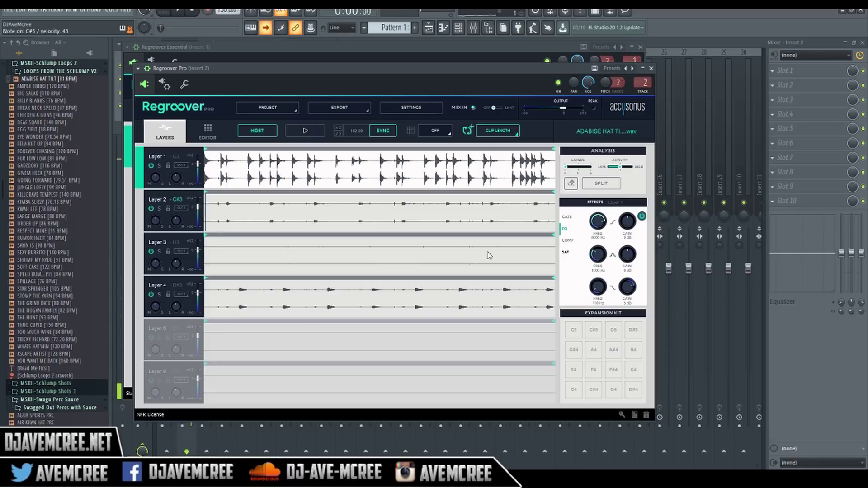
pyautogui.moveTo(56, 138); pyautogui.dragTo(271, 115)
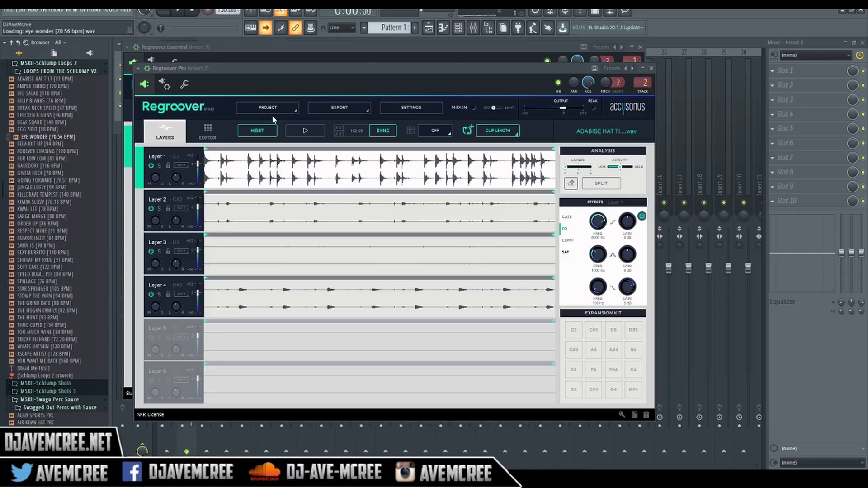
pyautogui.click(277, 112)
pyautogui.click(260, 120)
pyautogui.click(414, 277)
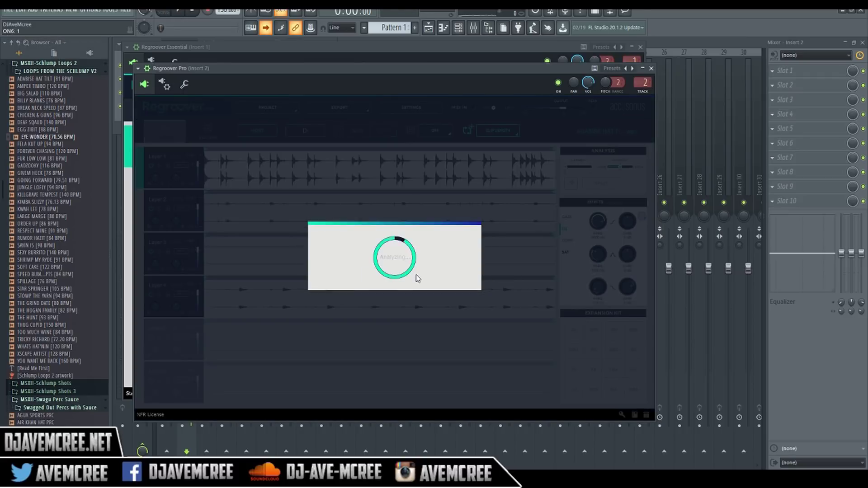
# - Load the EYE WONDER [70.56 BPM] loop from the browser into Regroover Pro
pyautogui.click(33, 138)
pyautogui.moveTo(34, 141); pyautogui.dragTo(119, 174)
pyautogui.moveTo(357, 277); pyautogui.dragTo(362, 280)
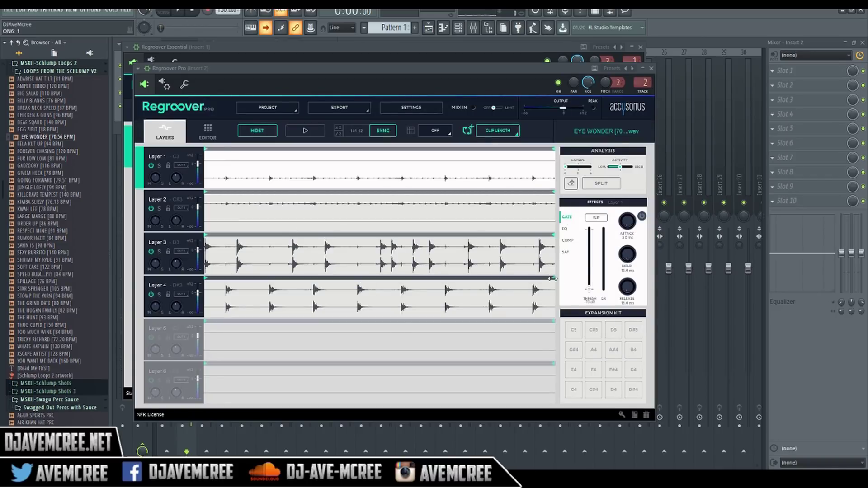
pyautogui.moveTo(552, 278)
pyautogui.mouseDown()
pyautogui.moveTo(248, 279)
pyautogui.moveTo(256, 283)
pyautogui.mouseUp()
pyautogui.press('z')
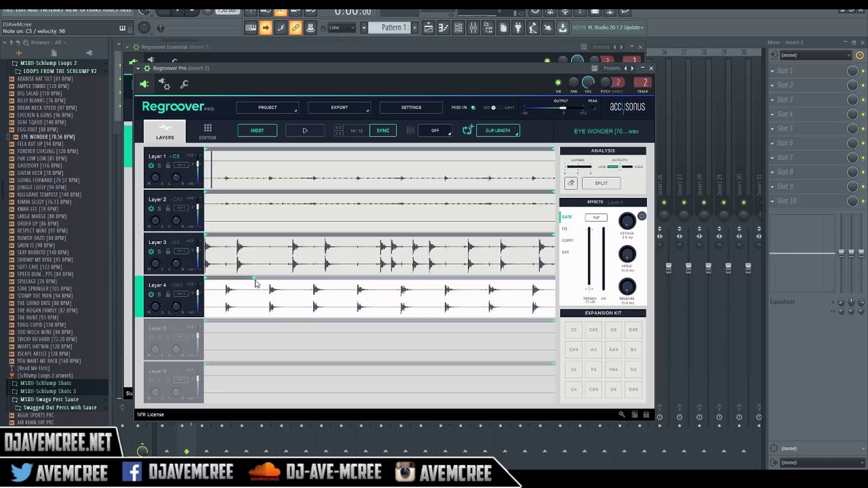
pyautogui.press('s')
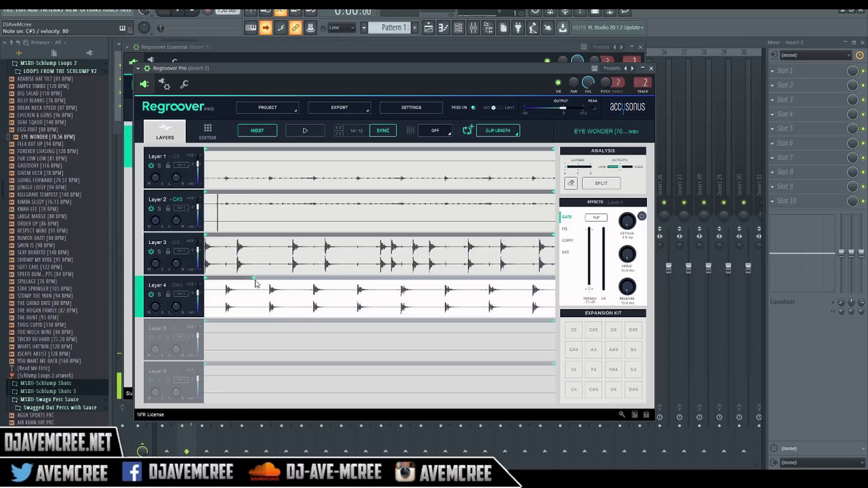
pyautogui.press('d')
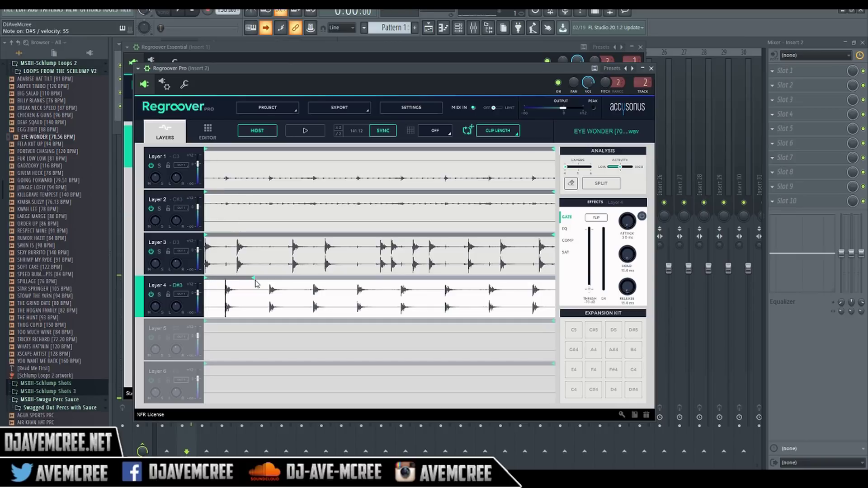
pyautogui.press('x')
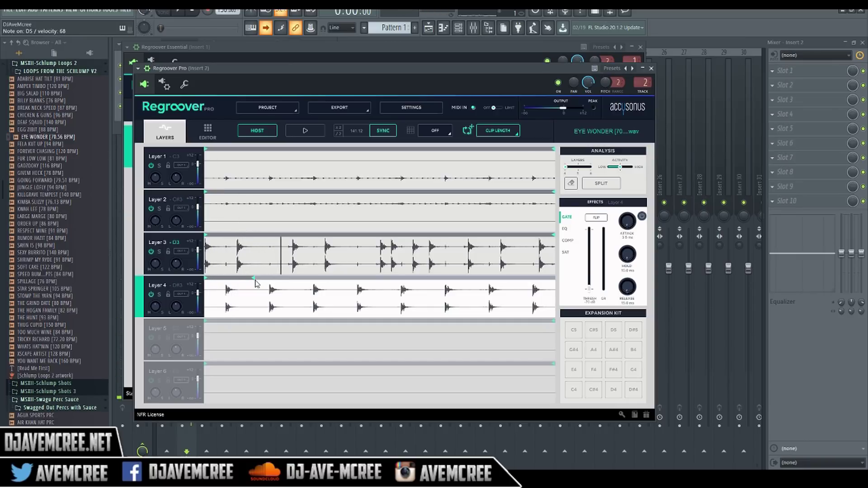
pyautogui.press('d')
pyautogui.press('d')
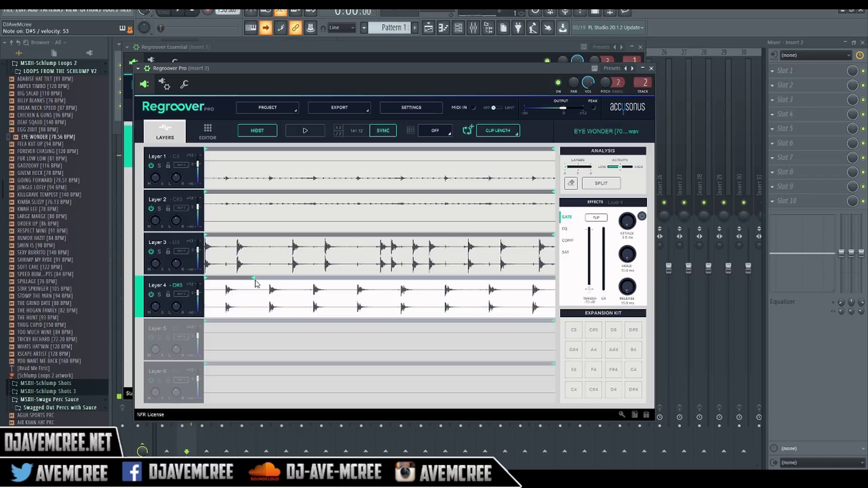
pyautogui.press('d')
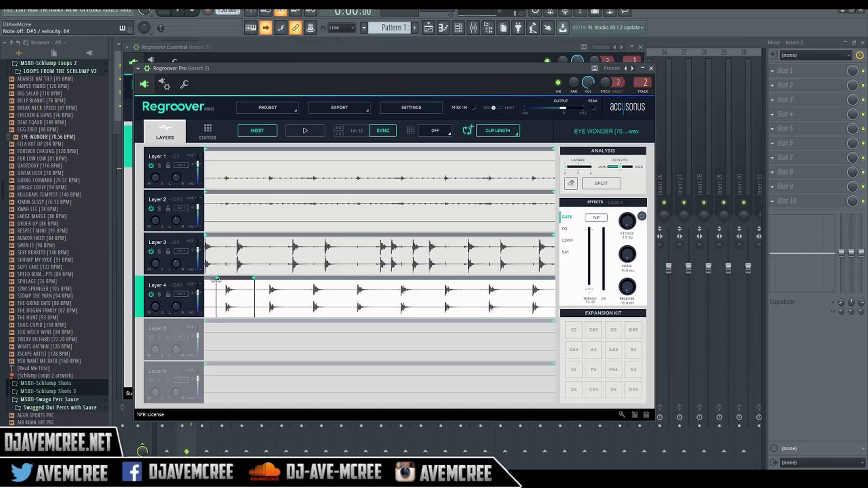
pyautogui.press('d')
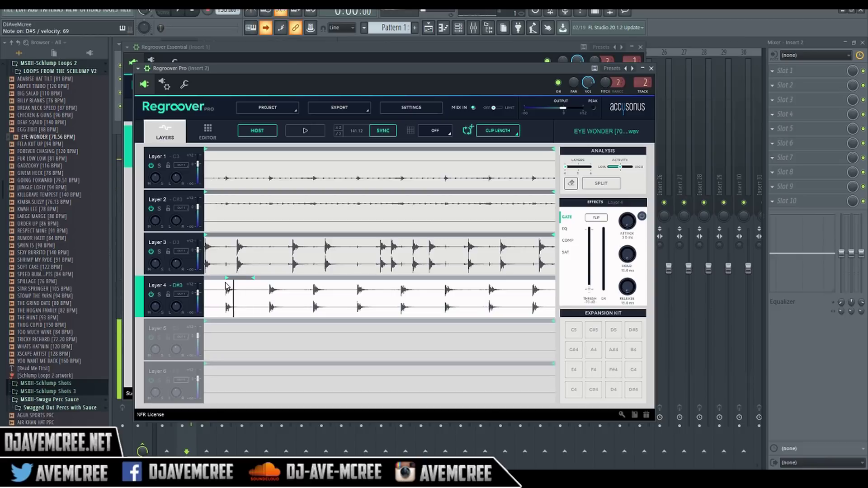
pyautogui.press('d')
pyautogui.press('x')
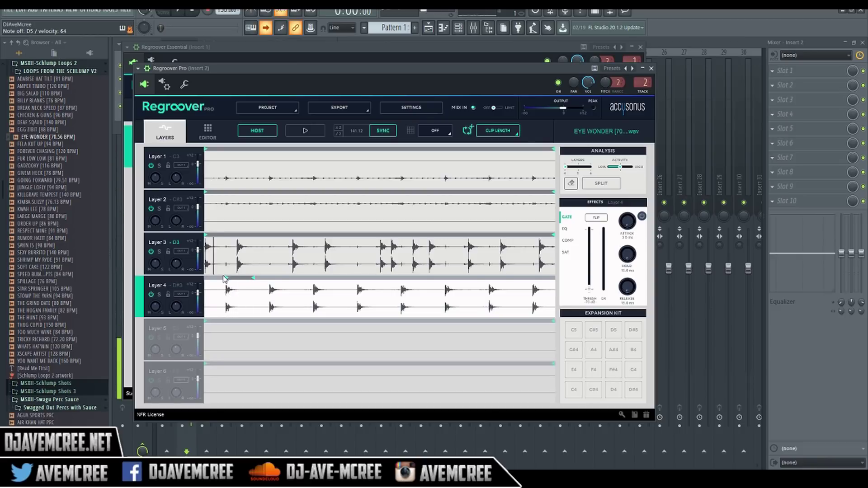
pyautogui.click(554, 235)
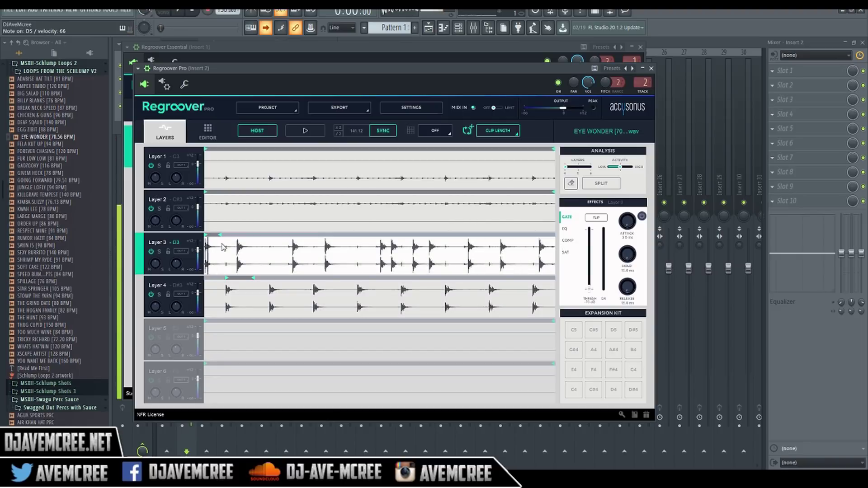
pyautogui.press('d')
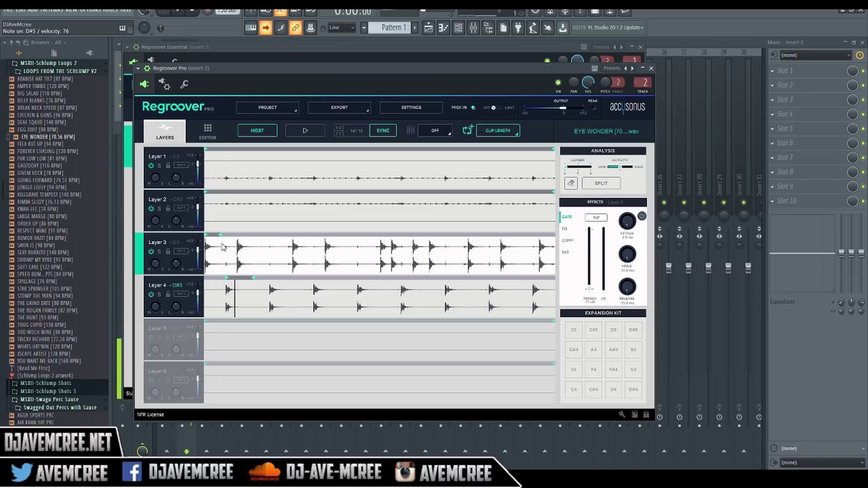
pyautogui.press('x')
pyautogui.press('d')
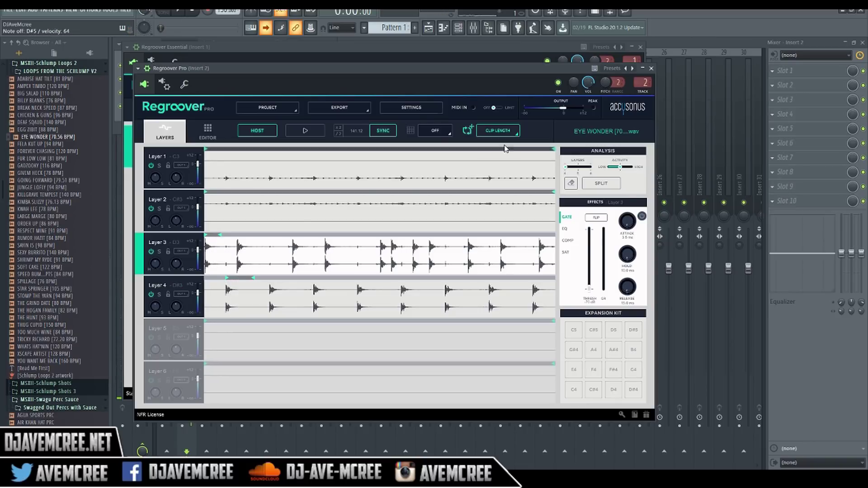
pyautogui.click(576, 171)
# - Re-analyse the EYE WONDER loop into six layers, then shorten Layer 6's playback region
pyautogui.click(418, 284)
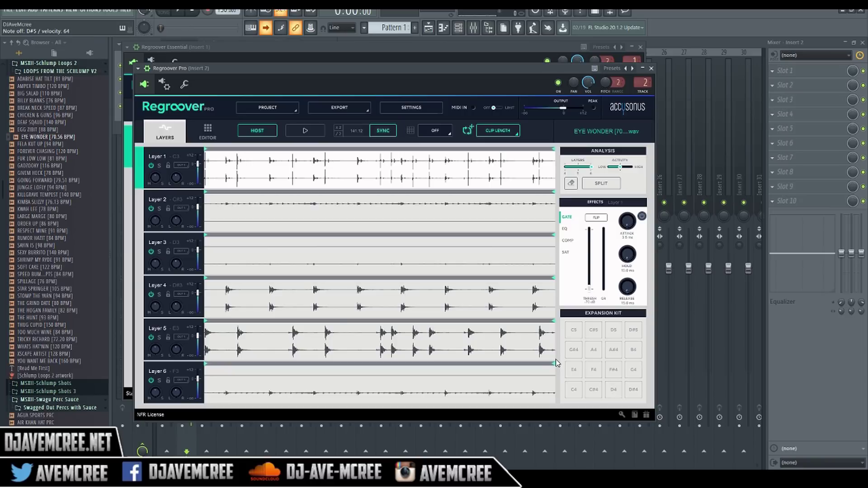
pyautogui.moveTo(551, 363); pyautogui.dragTo(222, 363)
# - Select Layer 5, close the Mixer, and cancel an EXPORT > Layers attempt at the folder dialog
pyautogui.click(214, 326)
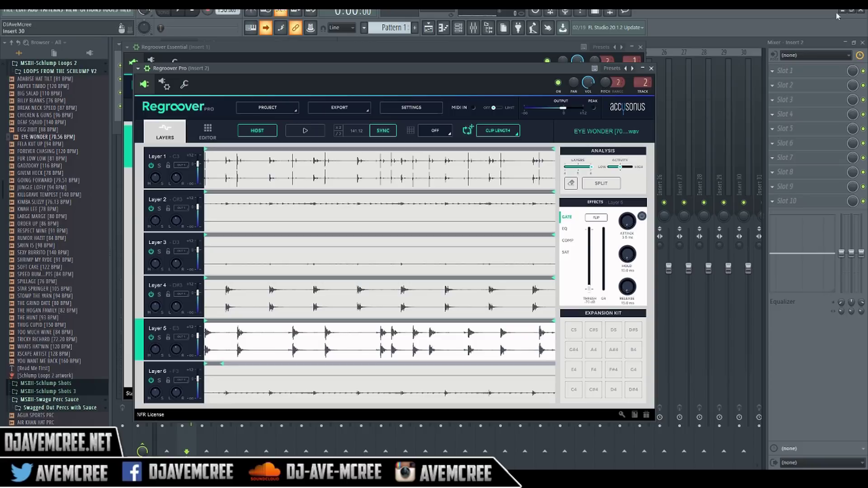
pyautogui.click(862, 42)
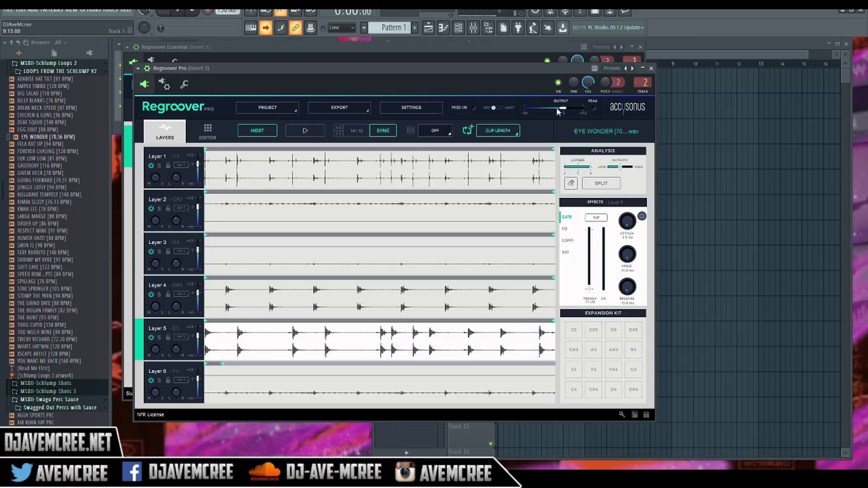
pyautogui.click(331, 110)
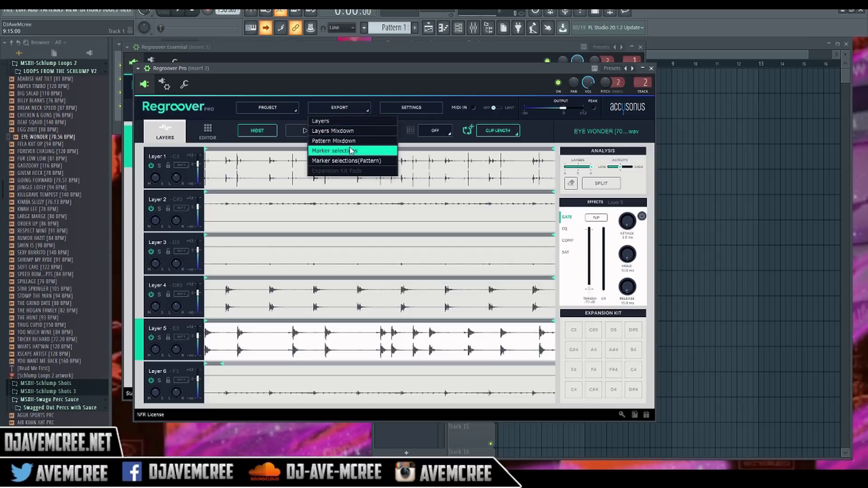
pyautogui.click(348, 122)
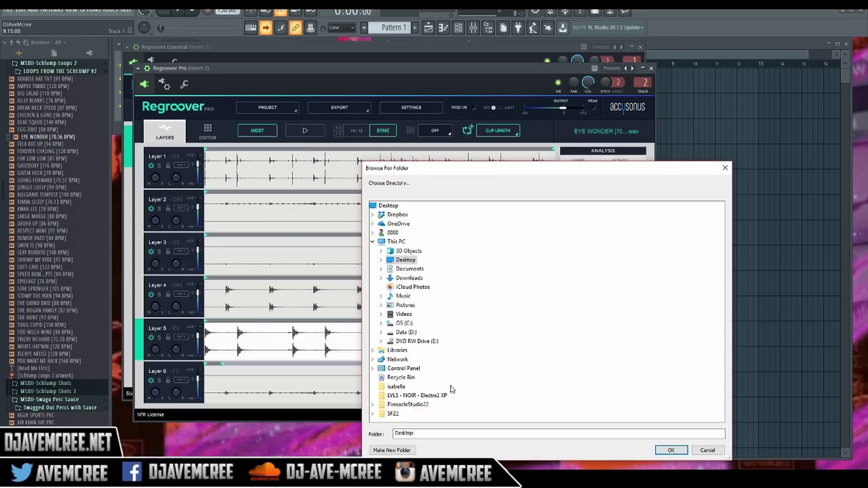
pyautogui.click(708, 451)
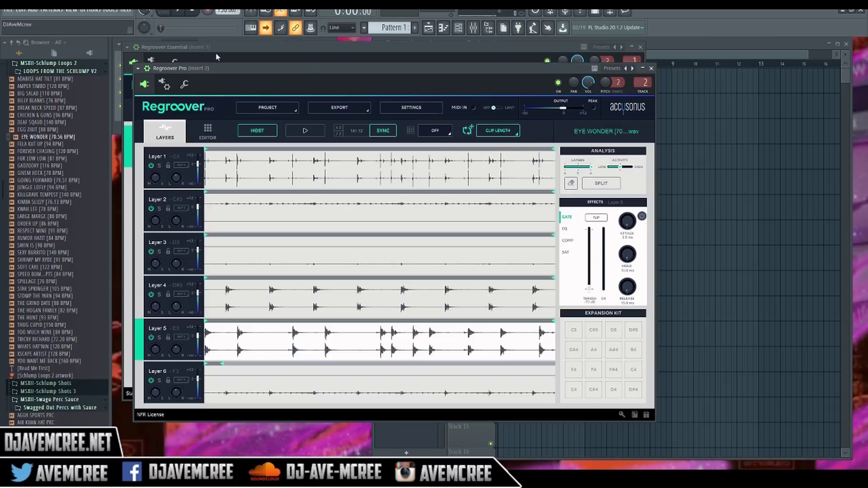
pyautogui.click(276, 103)
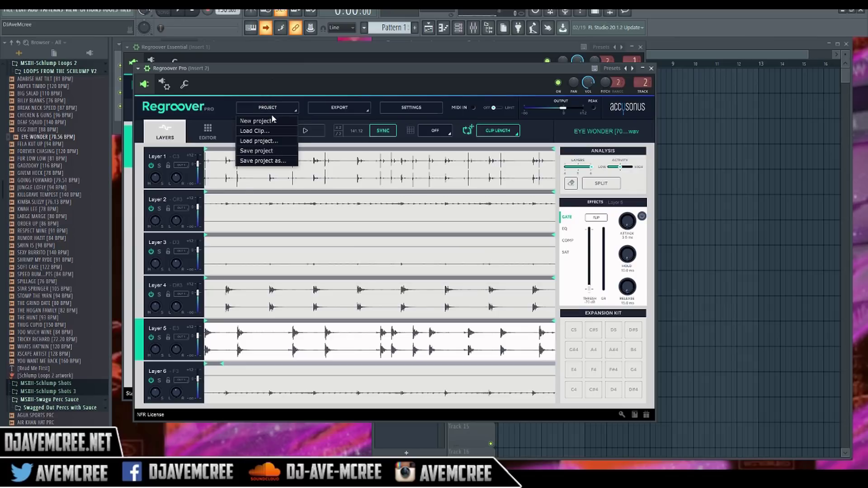
# - Reset Regroover to a new project and load the ENTERLOODZ [64 BPM _ B] loop in place of EYE WONDER
pyautogui.click(272, 120)
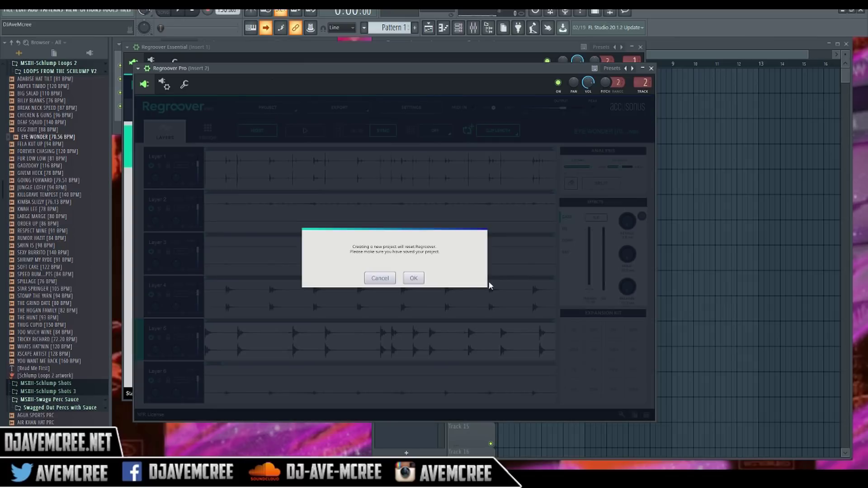
pyautogui.click(423, 278)
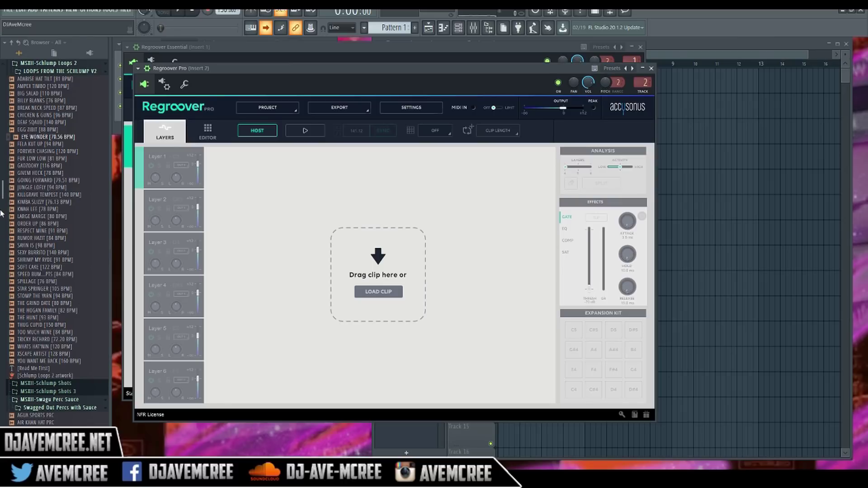
pyautogui.moveTo(5, 192); pyautogui.dragTo(6, 287)
pyautogui.moveTo(58, 280); pyautogui.dragTo(386, 285)
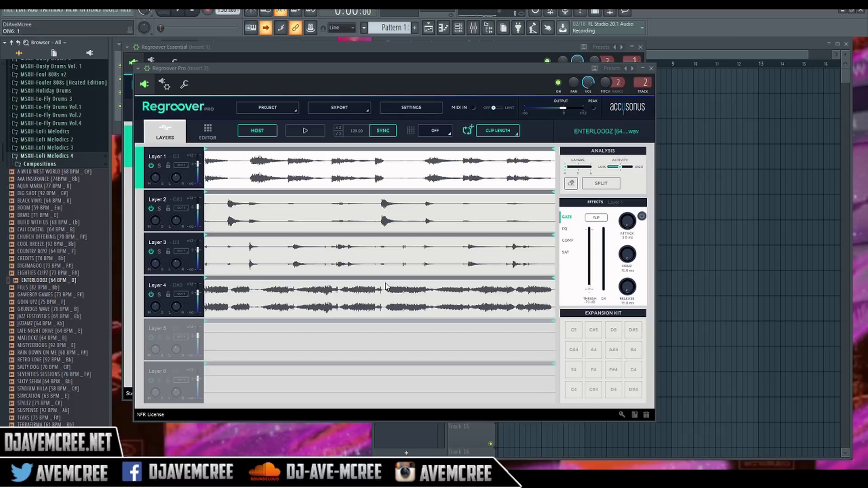
pyautogui.click(60, 282)
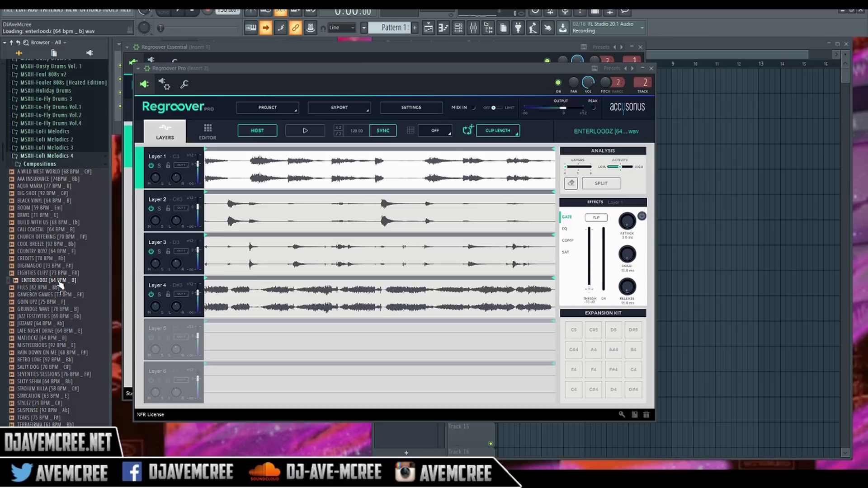
pyautogui.press('z')
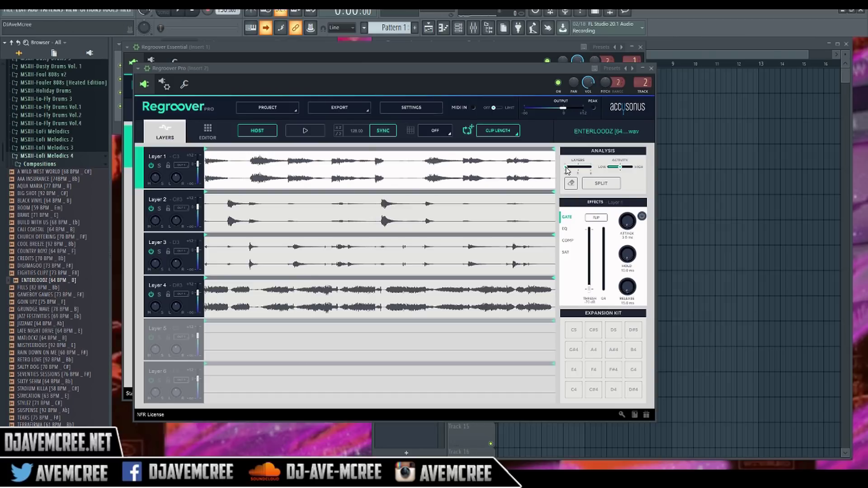
# - Max out the Analysis Layers slider and re-split the ENTERLOODZ loop, confirming the new six-layer split
pyautogui.moveTo(566, 170); pyautogui.dragTo(591, 167)
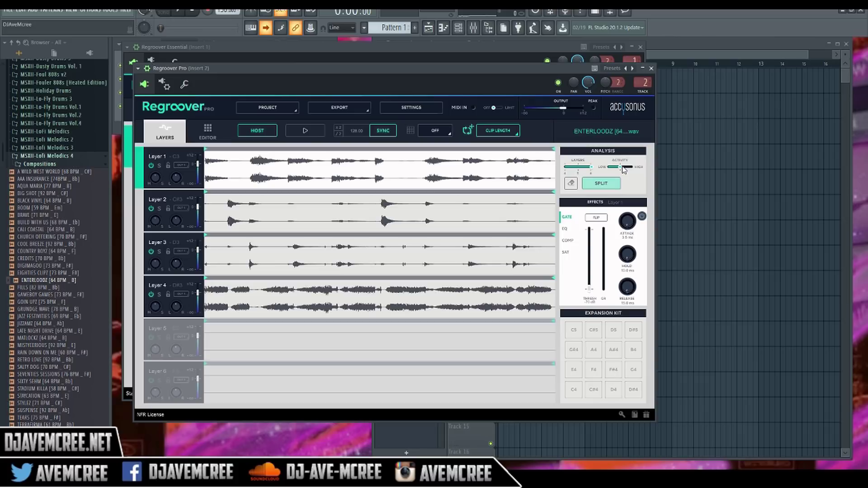
pyautogui.click(663, 156)
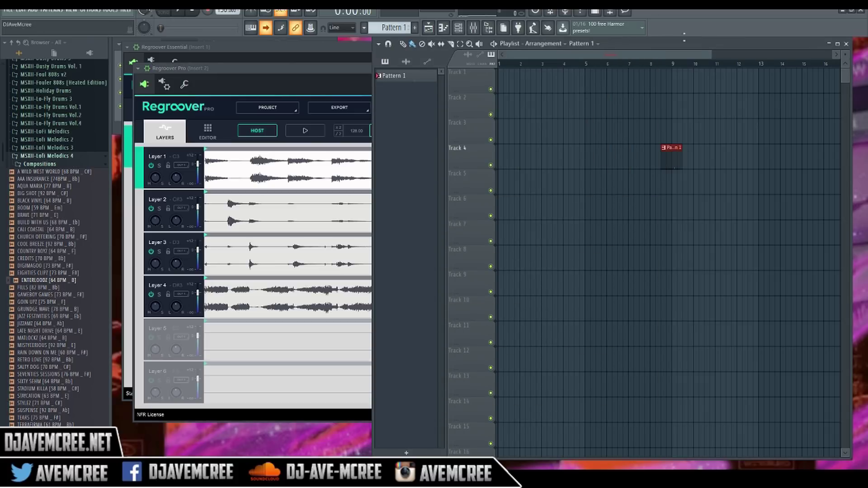
pyautogui.click(333, 67)
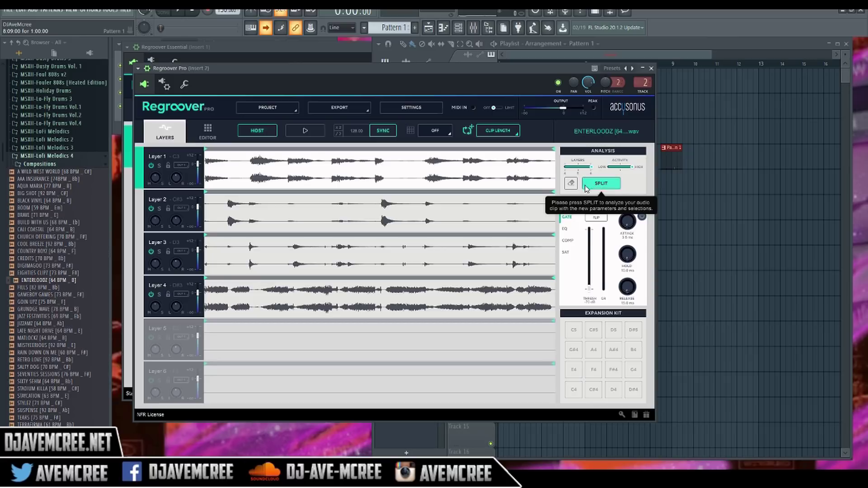
pyautogui.click(605, 183)
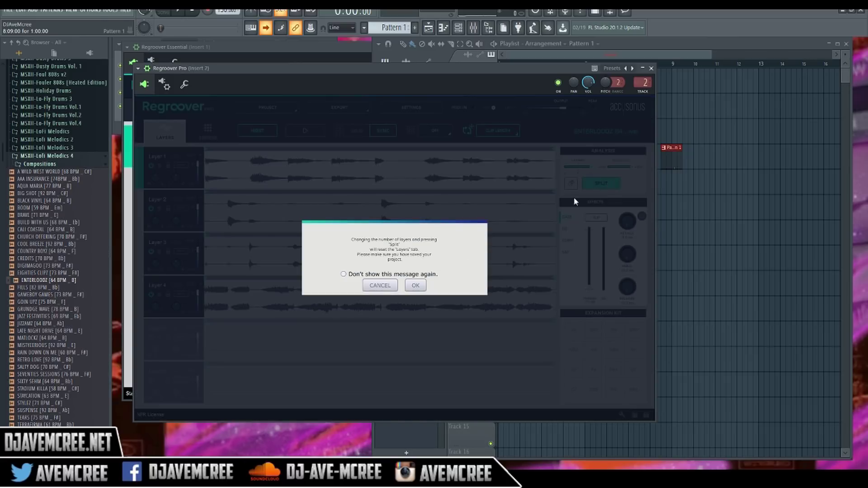
pyautogui.click(417, 285)
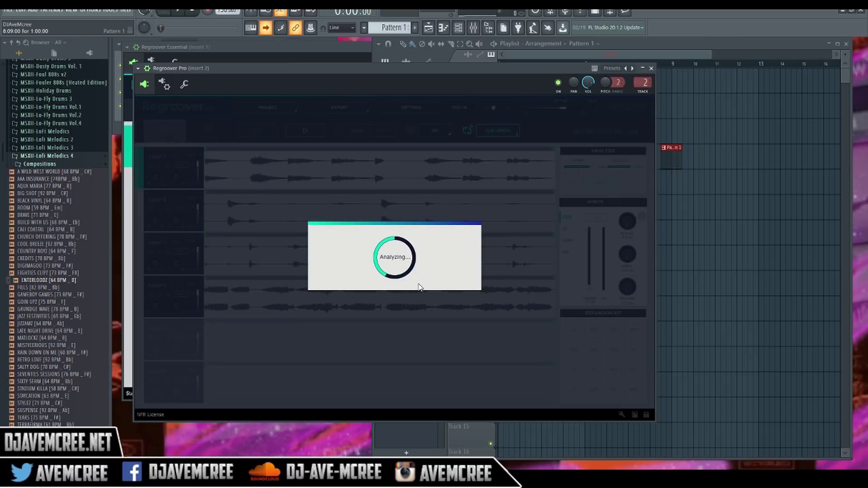